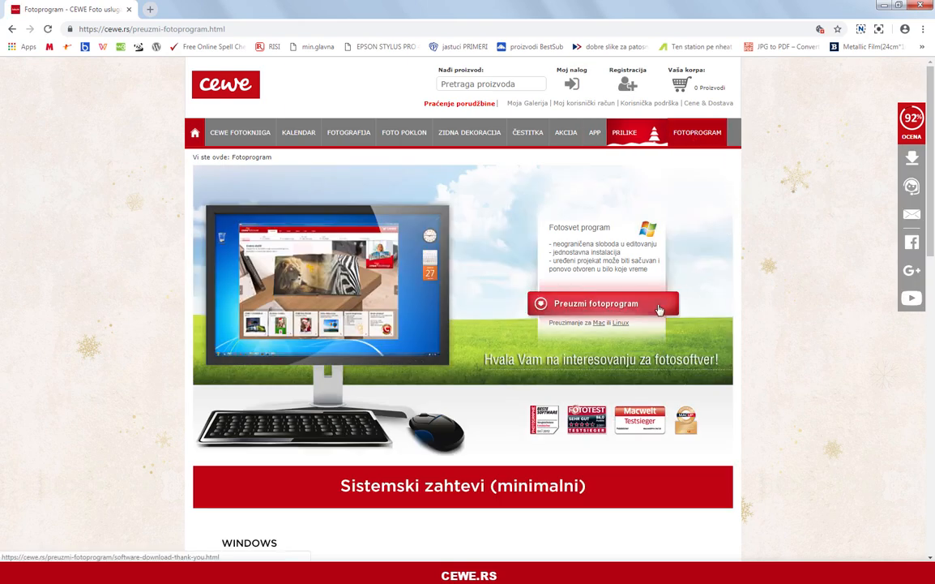
Step: Download the Windows photo program from cewe.rs and review the installation steps on the thank-you page
click(659, 309)
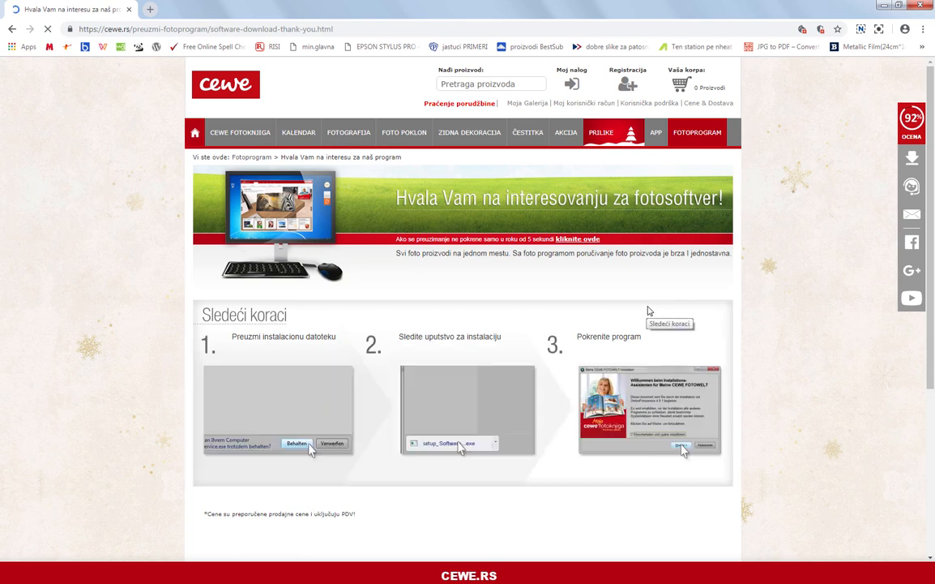
scroll(741, 317, down, 1)
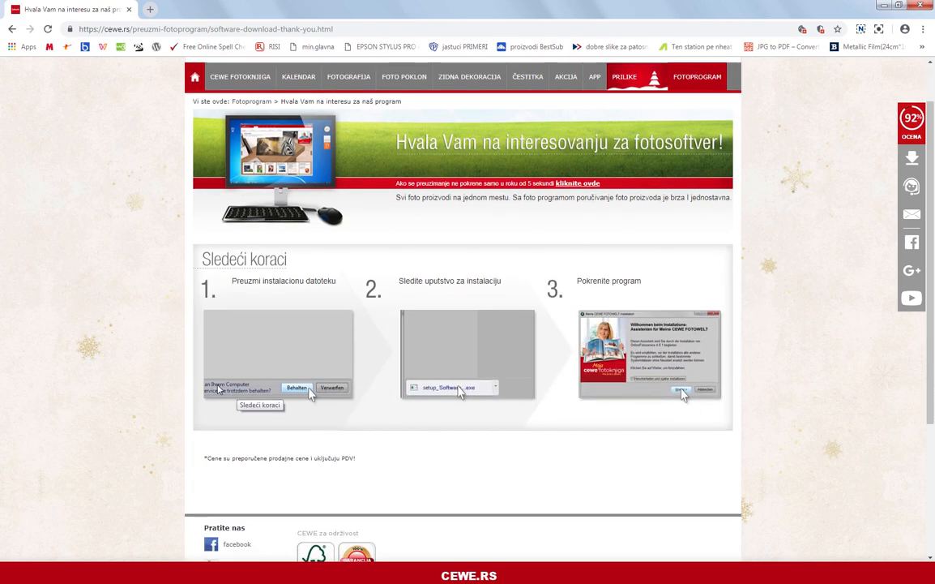
scroll(184, 346, up, 1)
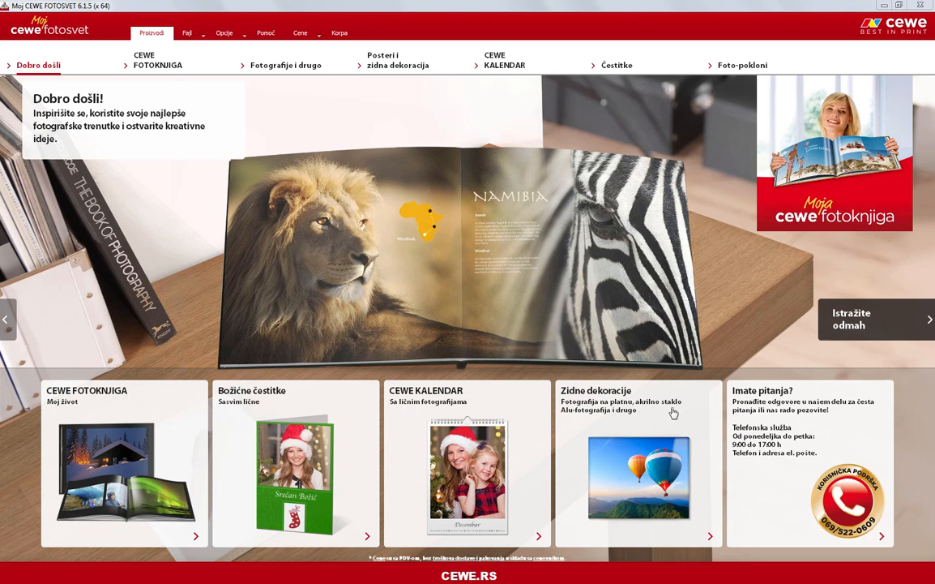
Step: In Moj CEWE FOTOSVET, start a Standardne fotografije order from the Fotografije i drugo category
mouse_move(164, 70)
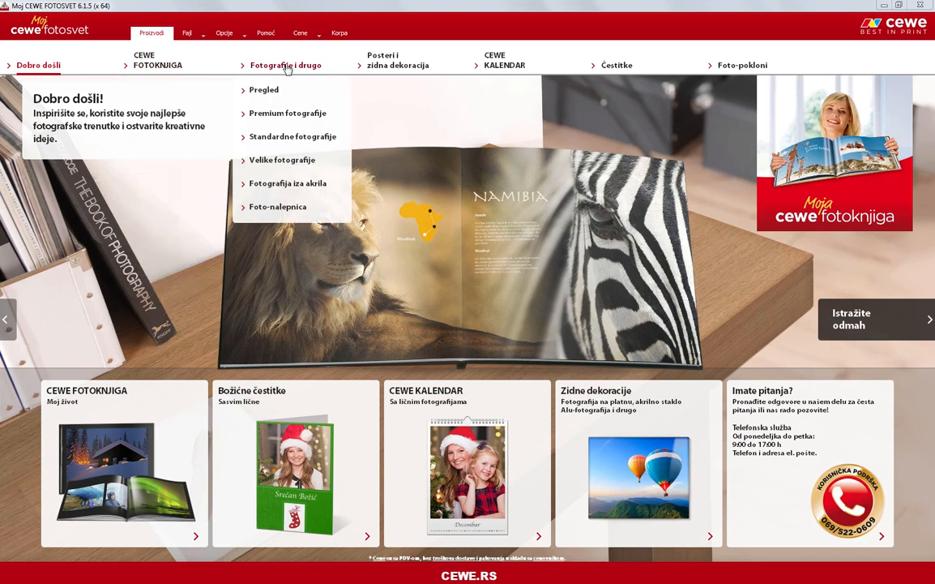
mouse_move(409, 69)
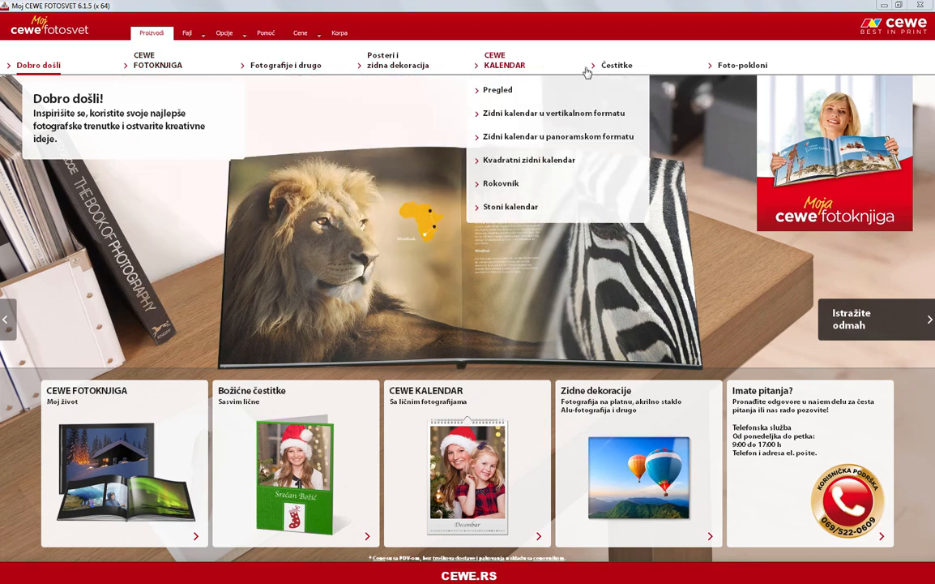
mouse_move(724, 73)
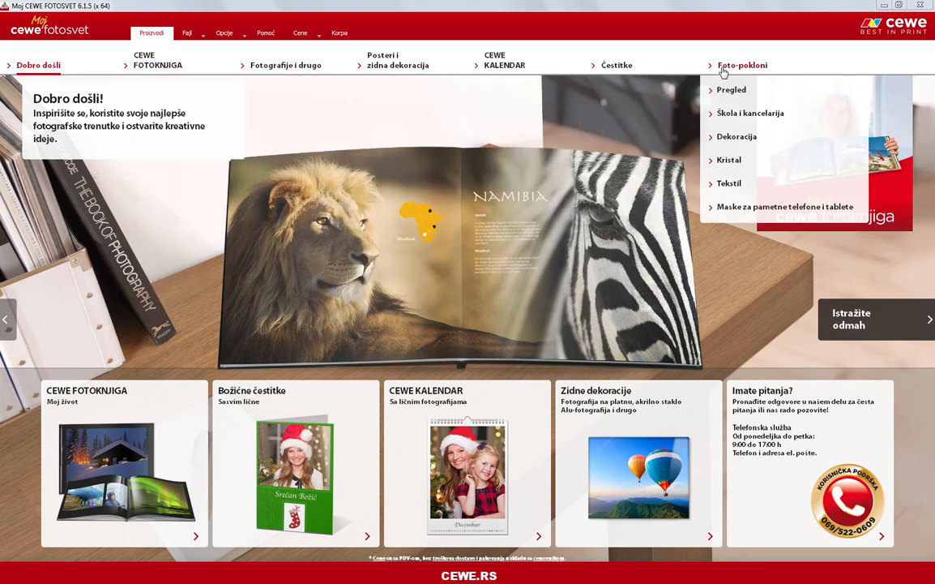
mouse_move(253, 71)
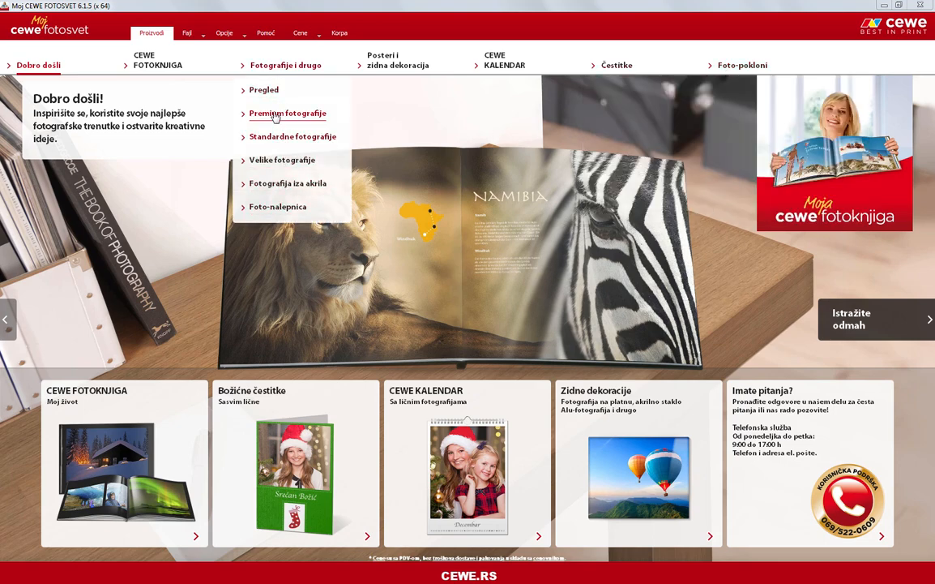
click(251, 68)
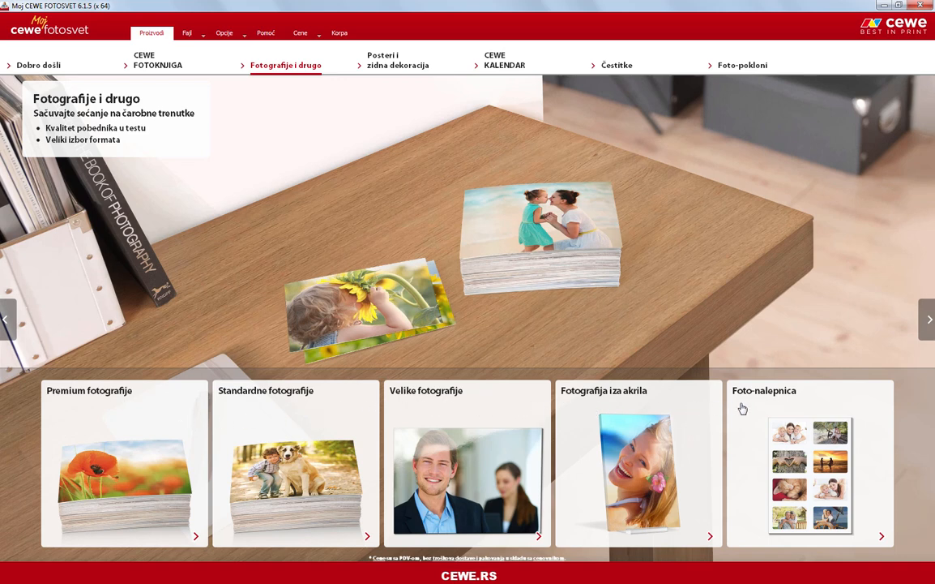
click(360, 406)
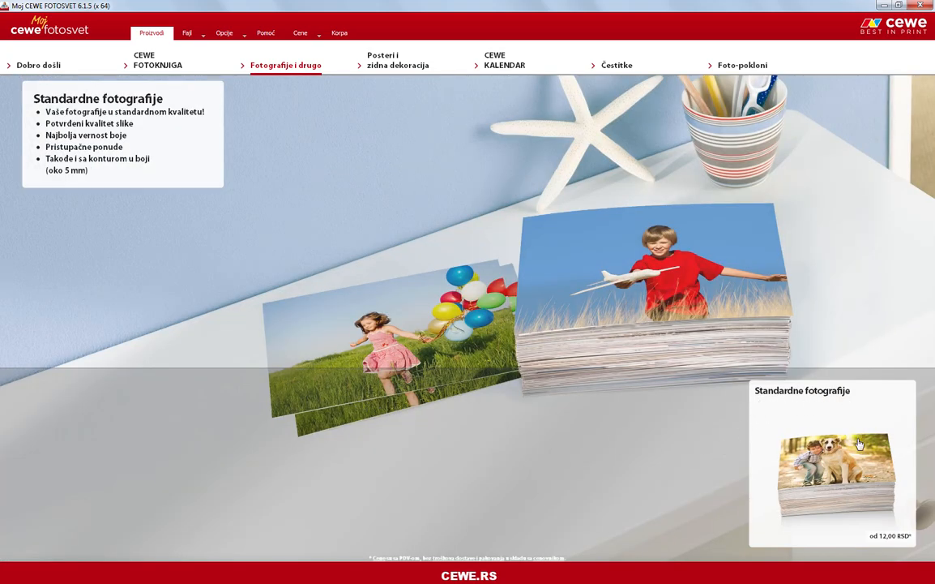
click(908, 548)
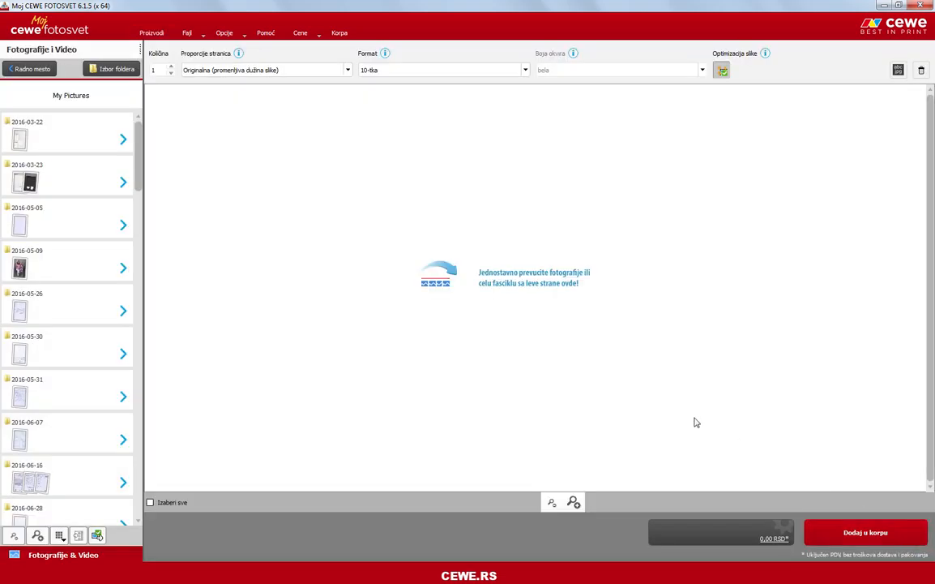
Step: Switch the photo source folder to Desktop and add all photos from the Leto 2018 folder to the order
click(95, 71)
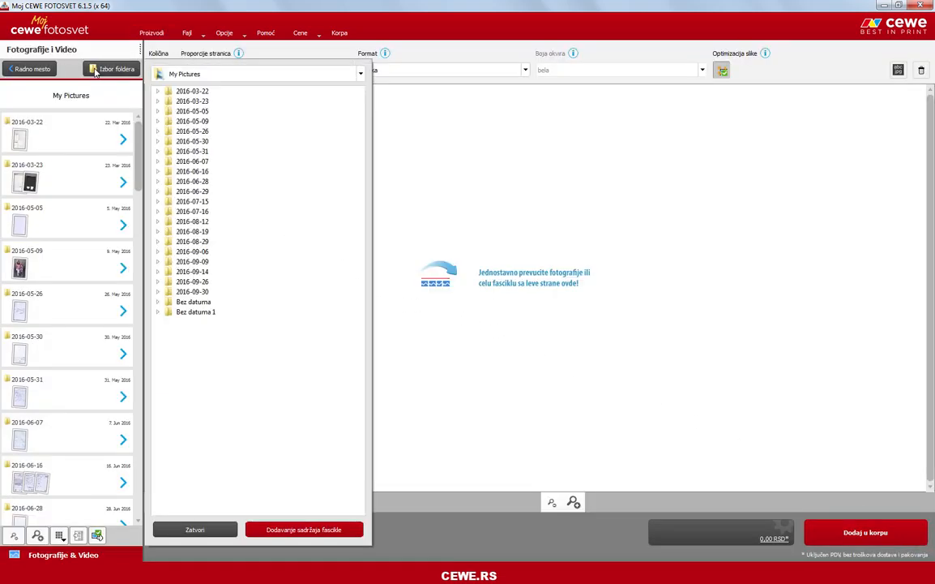
click(175, 74)
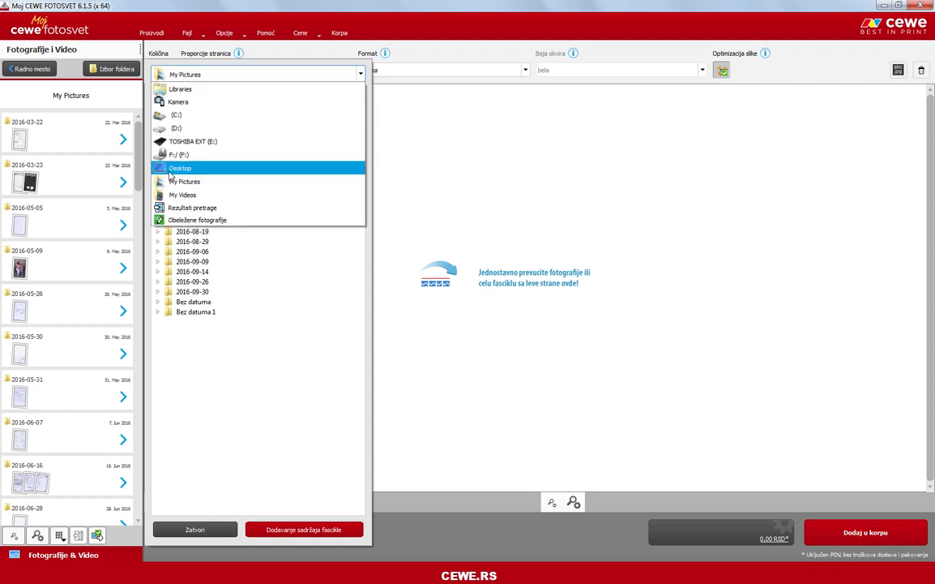
click(171, 167)
click(138, 177)
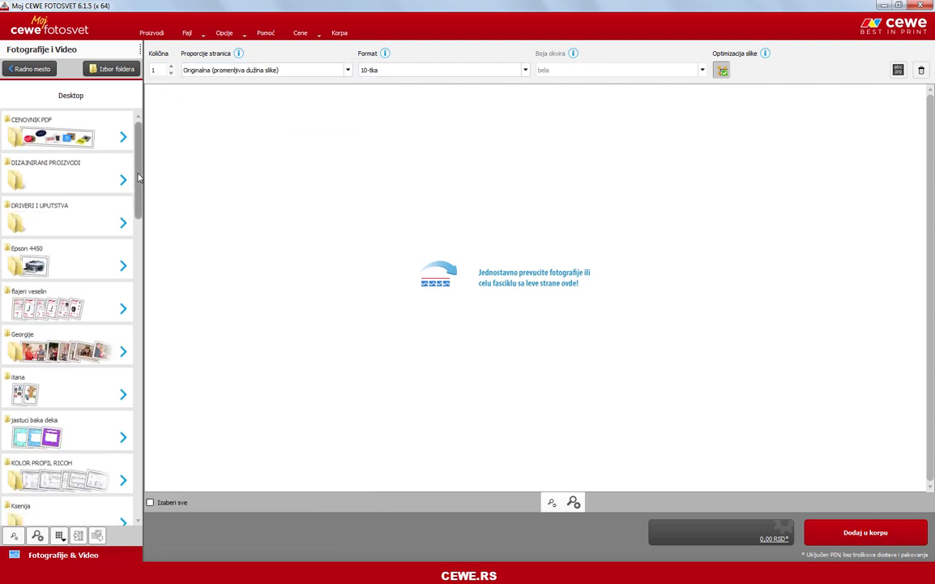
scroll(122, 162, down, 3)
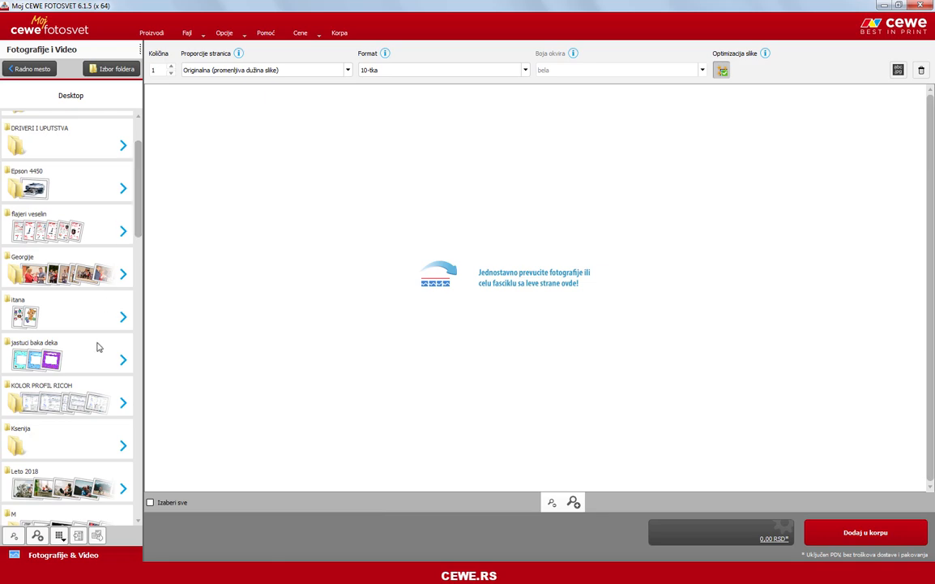
drag(82, 480, 339, 351)
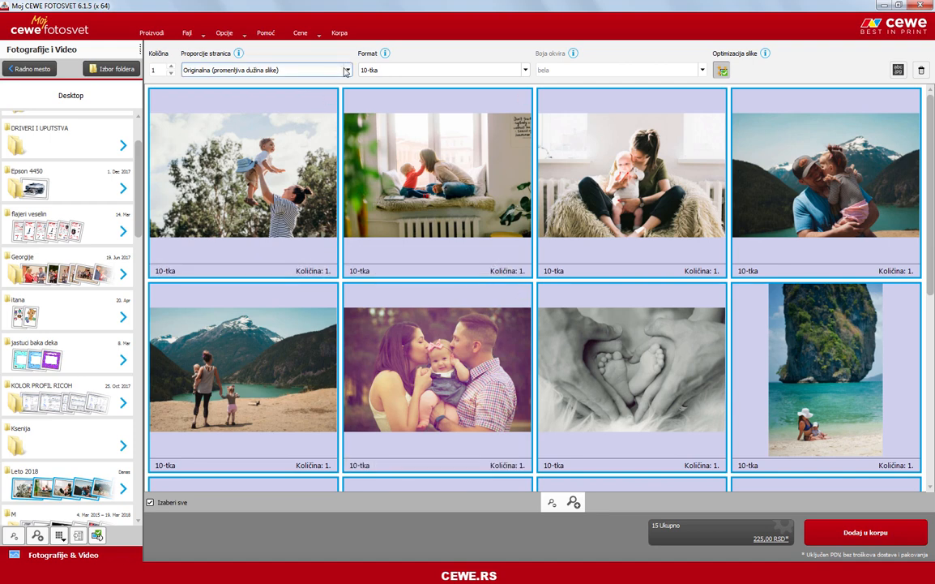
Step: Set the page proportions of all selected photos to Klasično (3:2)
click(348, 70)
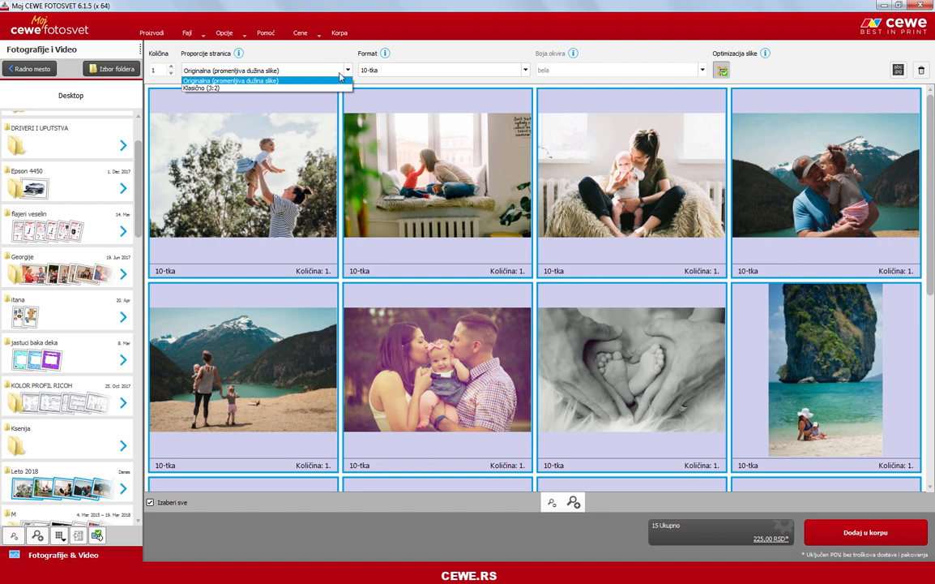
click(279, 82)
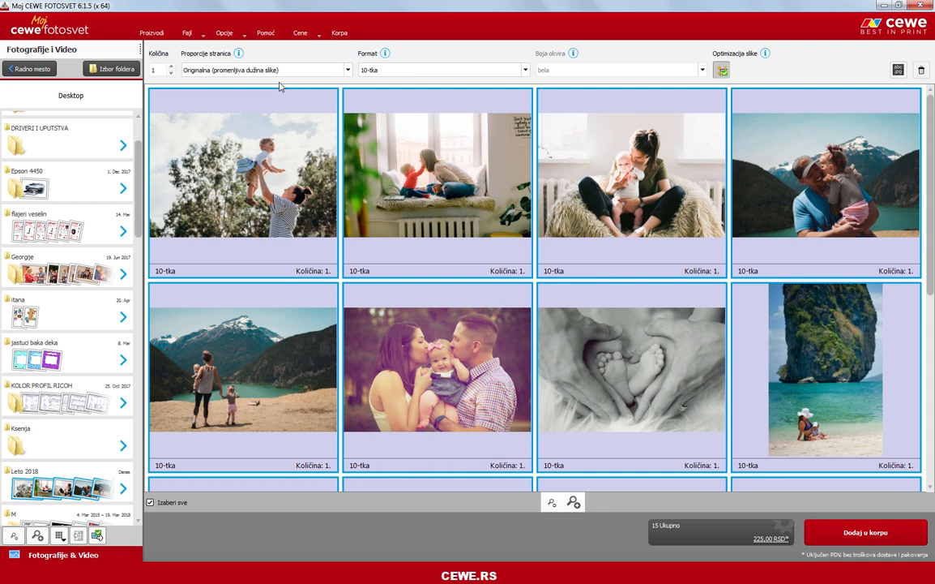
click(346, 71)
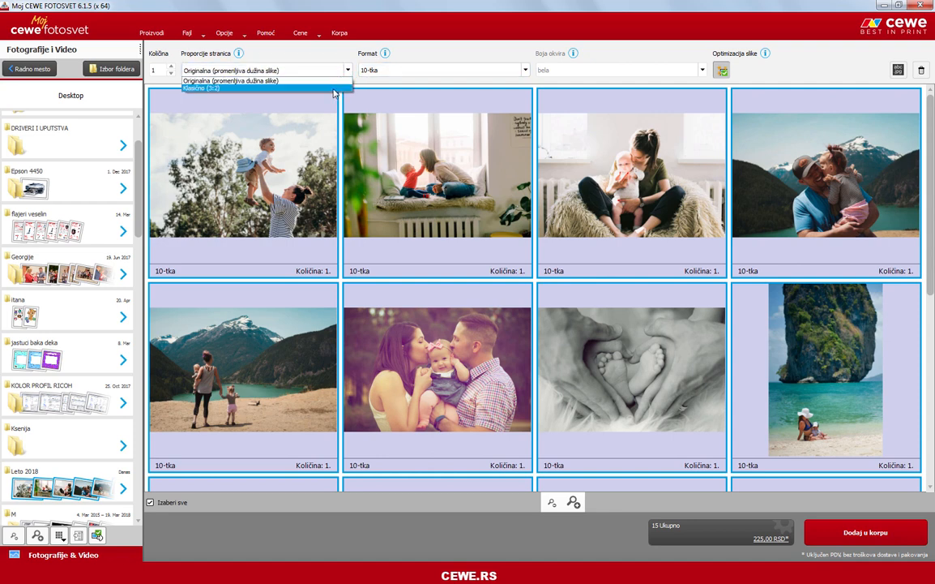
click(333, 89)
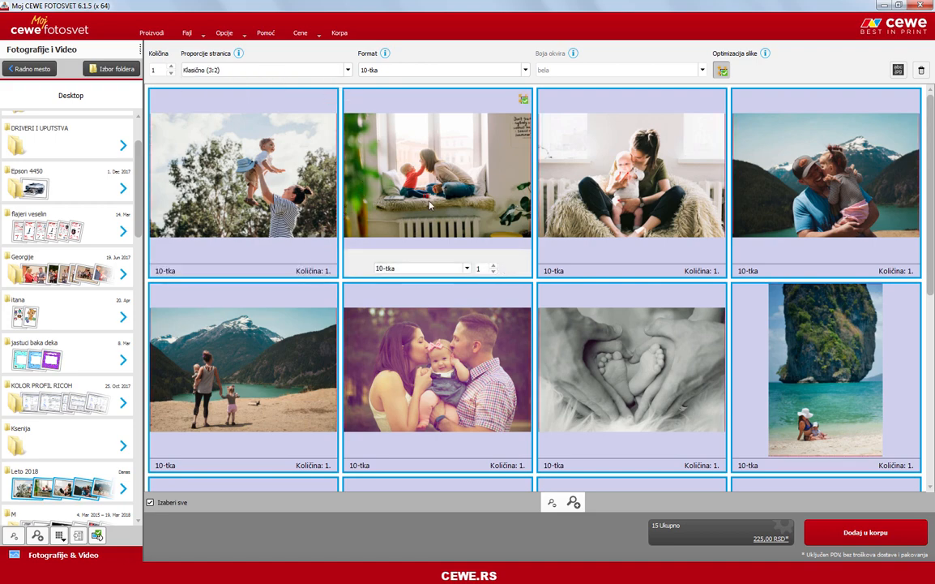
Step: Check the print resolution and crop lines of the added photos, and view the first photo in the photo editor
scroll(430, 205, down, 5)
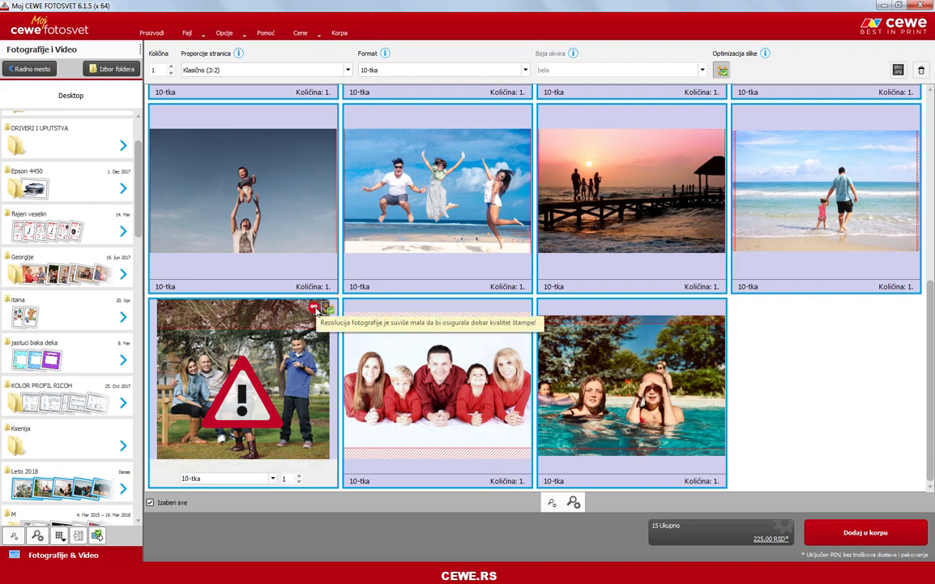
scroll(316, 308, up, 5)
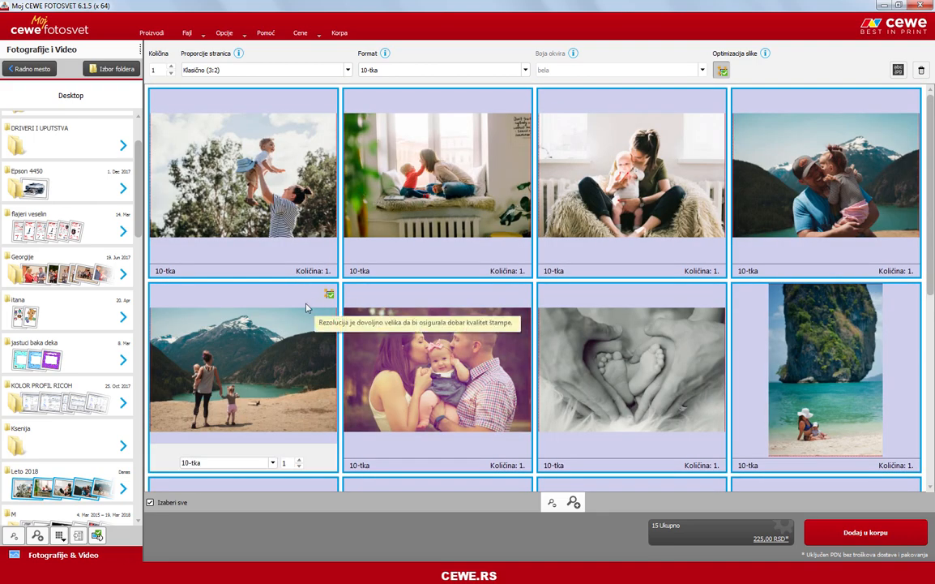
click(272, 143)
double_click(272, 143)
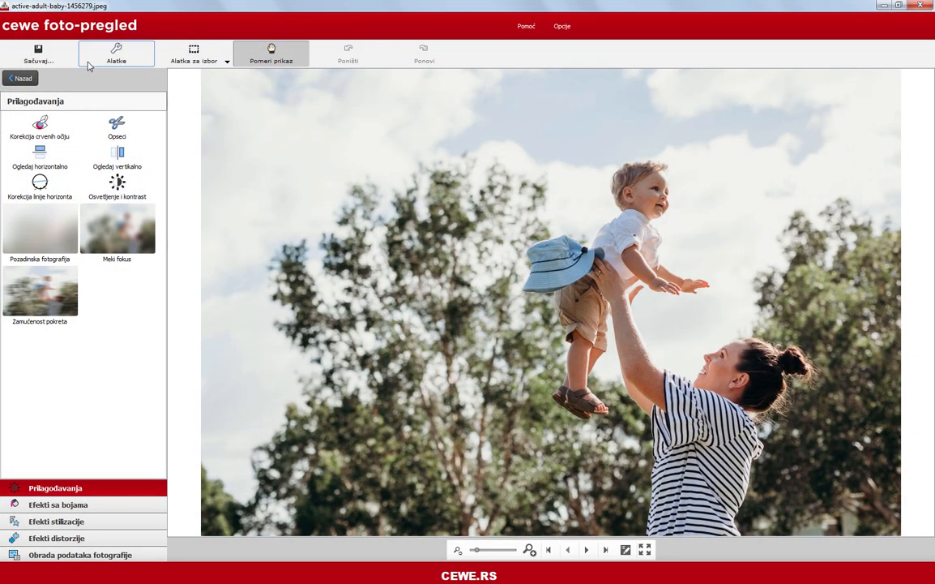
click(27, 78)
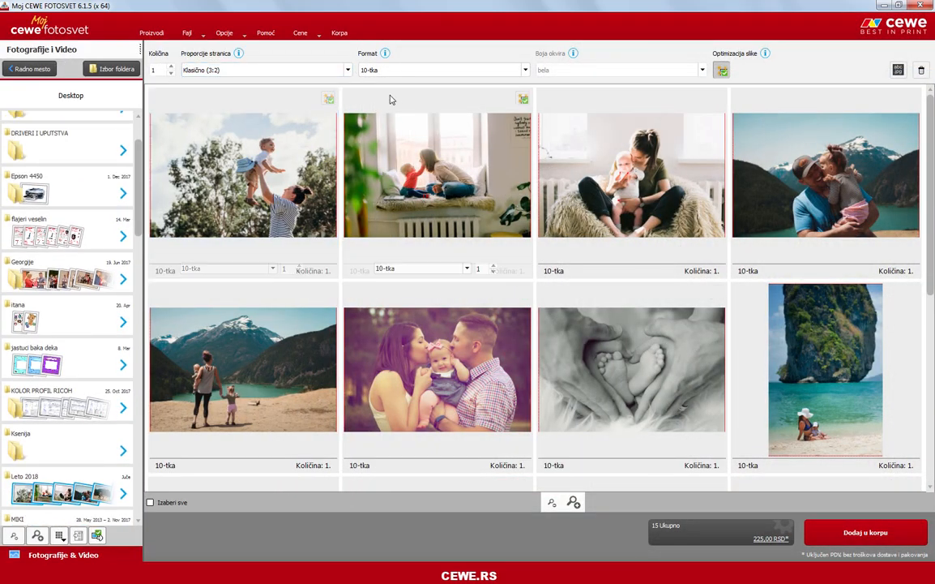
Step: Add the standard photos to the cart and proceed to checkout
click(888, 537)
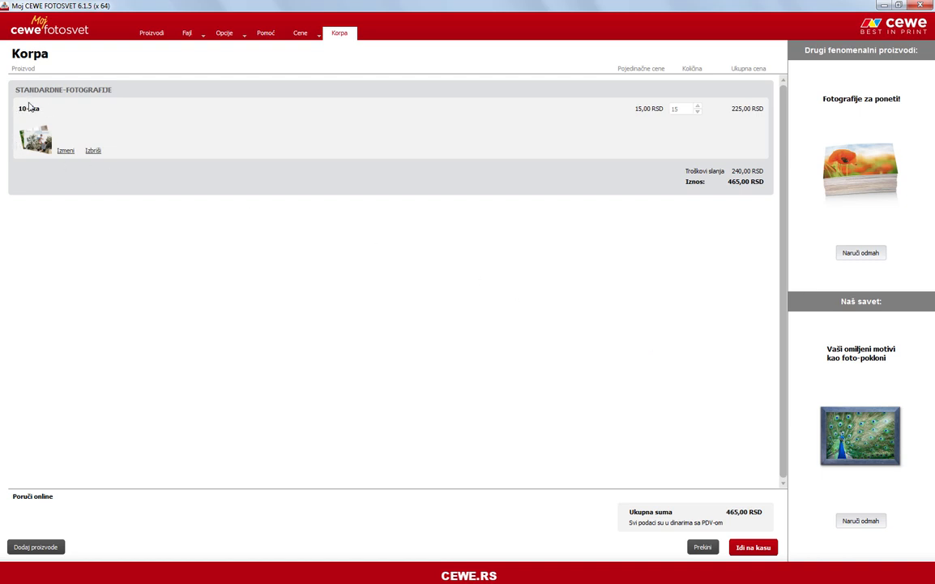
click(769, 550)
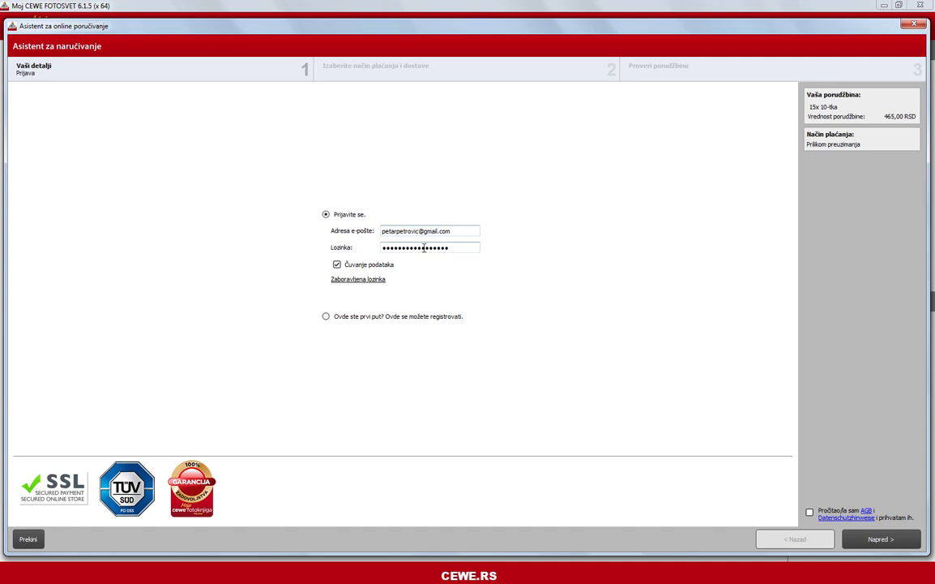
Step: Accept the terms, sign in with the saved account, and continue with the filled-in billing address and Prilikom preuzimanja payment to the order review
click(810, 513)
click(909, 543)
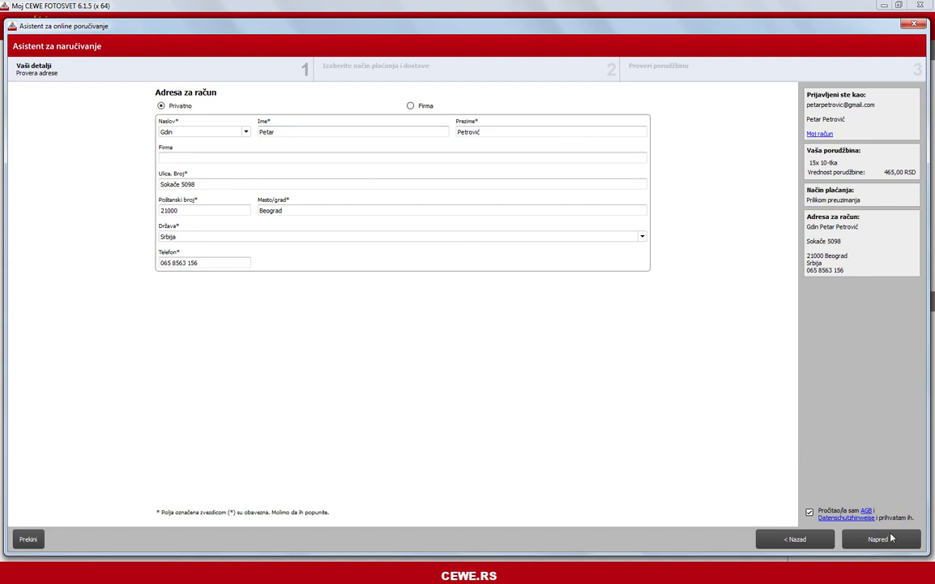
click(892, 539)
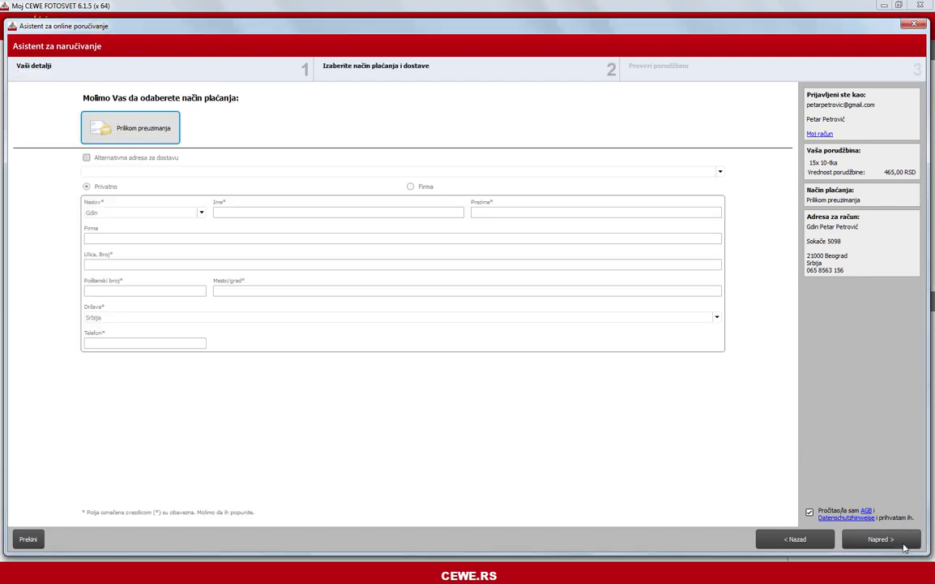
click(904, 548)
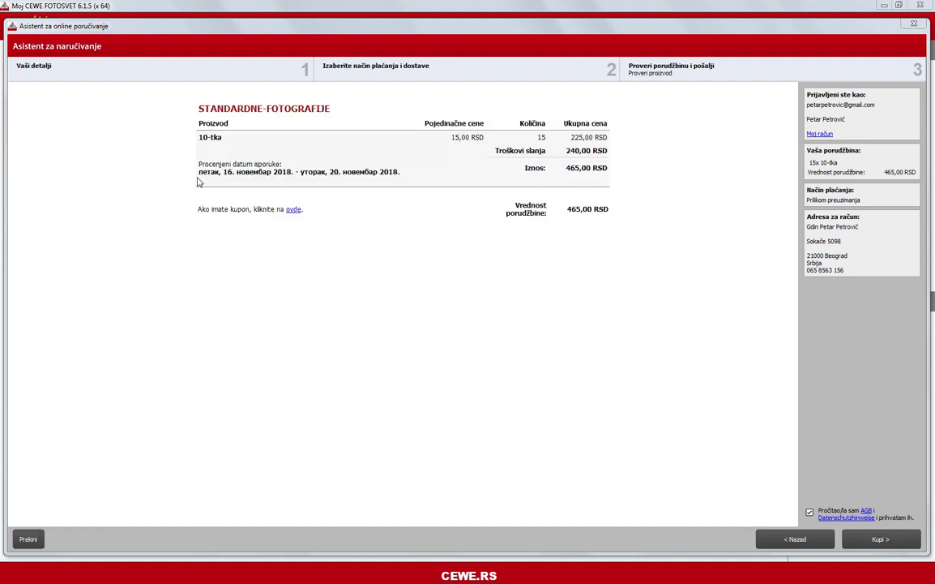
Step: Open the coupon code entry for the order and check the order value
click(291, 209)
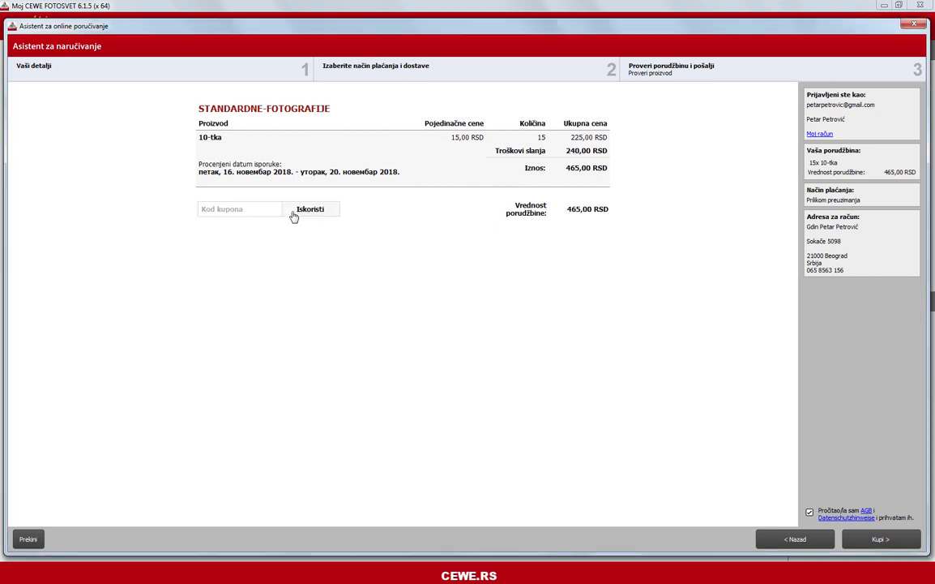
click(202, 209)
drag(567, 209, 604, 209)
click(615, 219)
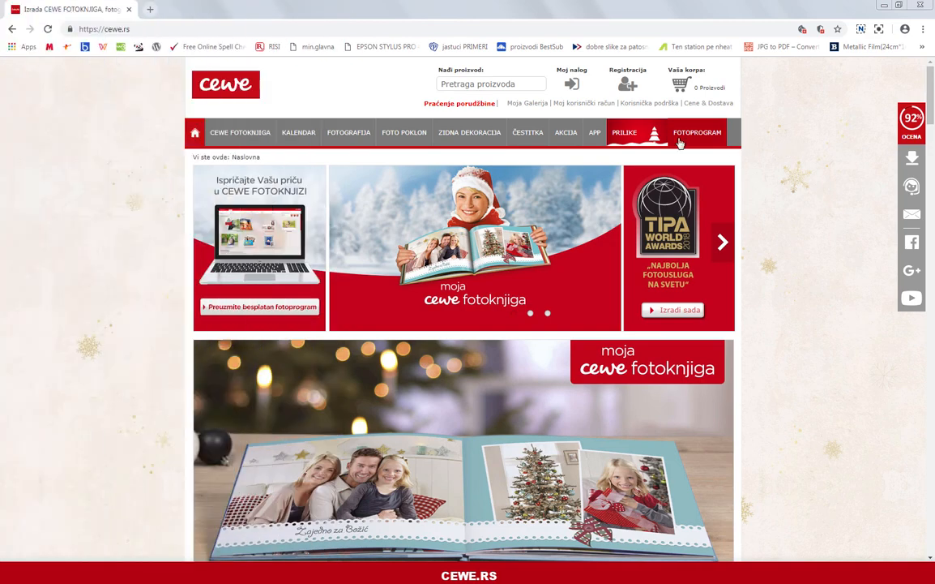
Step: On the cewe.rs website, open the Fotografija page and review its photo formats, products and ordering methods
click(342, 136)
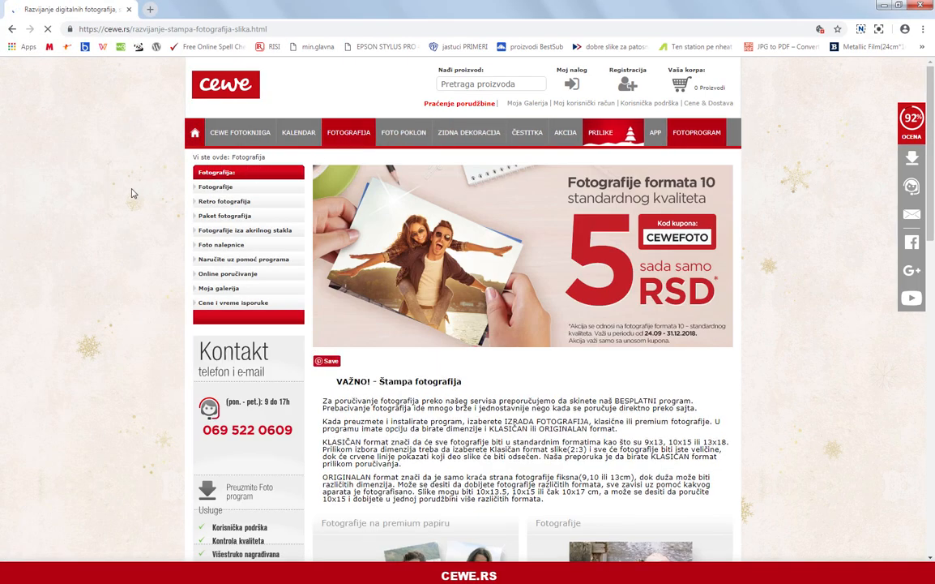
scroll(126, 191, down, 3)
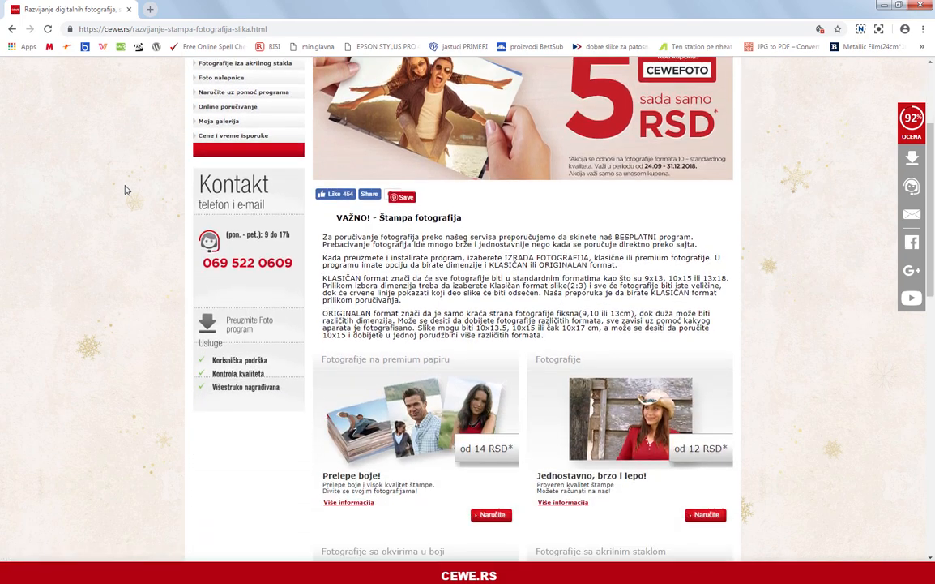
scroll(126, 190, down, 4)
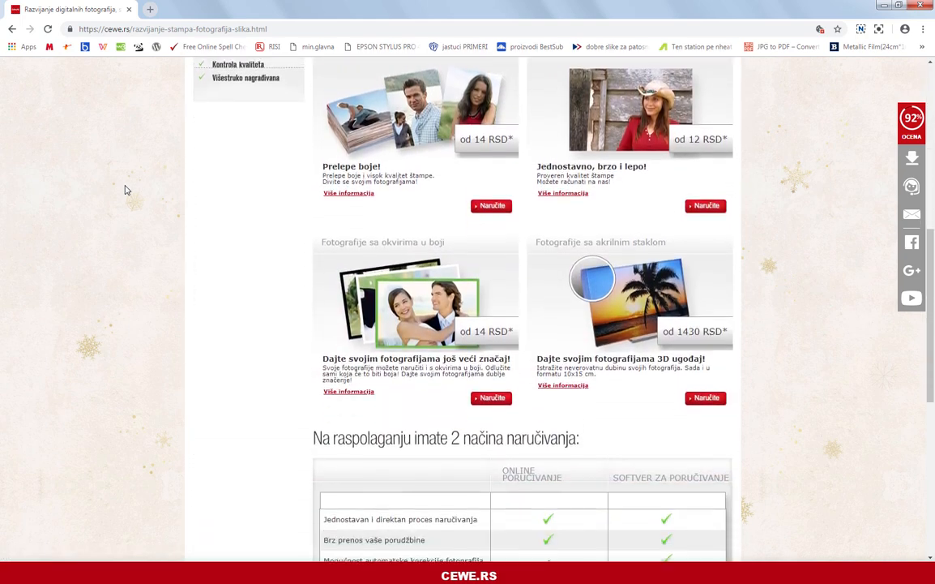
scroll(126, 190, down, 3)
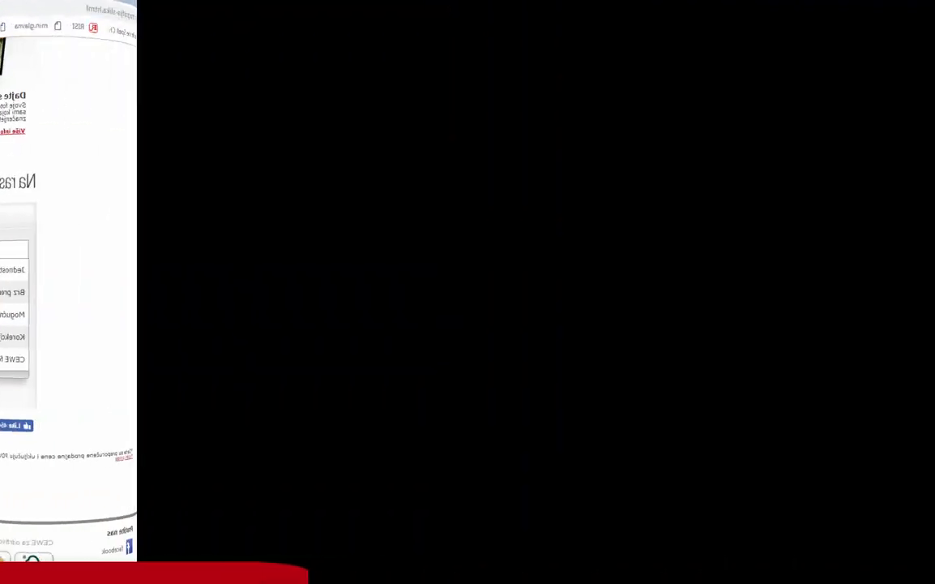